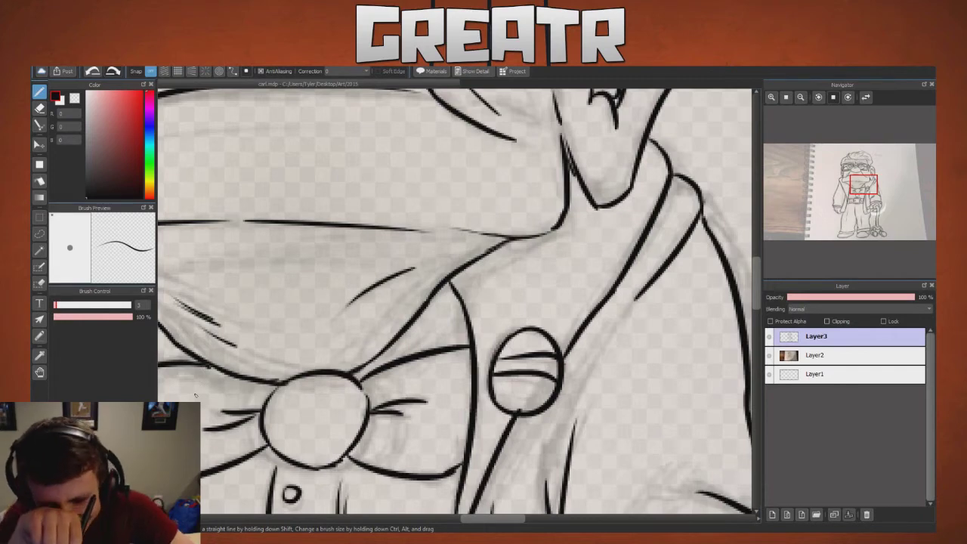
Step: Ink the trouser leg's outline above the cuff on Layer3 with the size 3 pen
{"action": "key", "text": "e"}
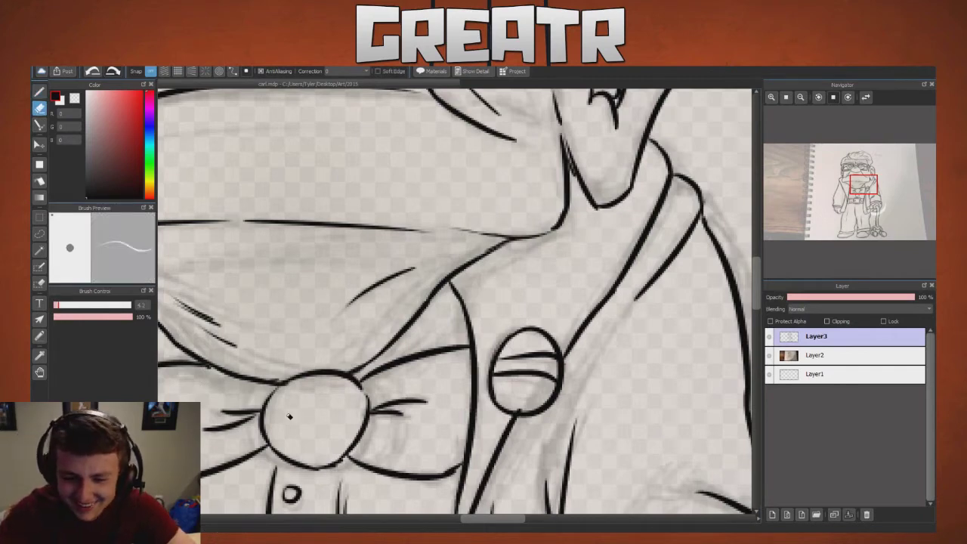
{"action": "key", "text": "p"}
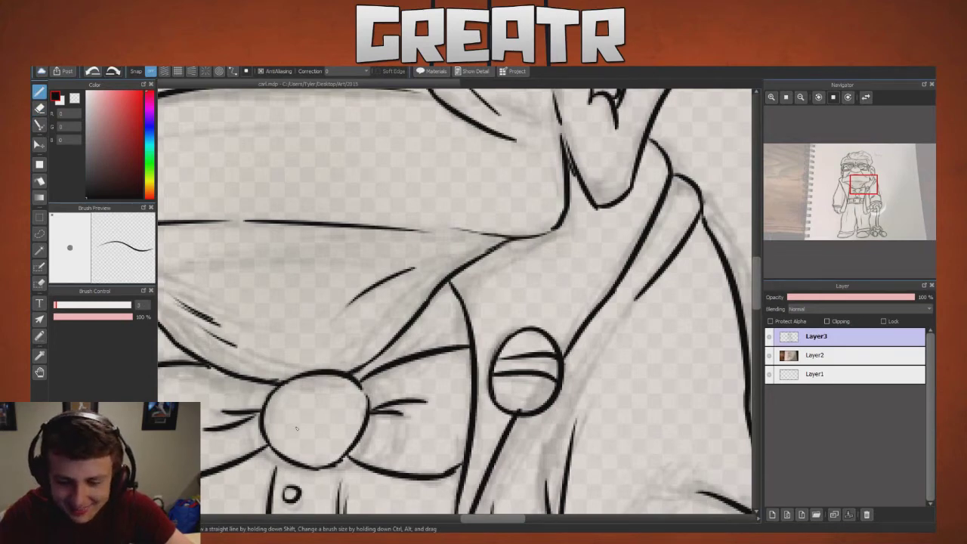
{"action": "scroll", "coordinate": [686, 336], "scroll_direction": "down", "scroll_amount": 10}
{"action": "left_click_drag", "start_coordinate": [442, 322], "coordinate": [449, 344]}
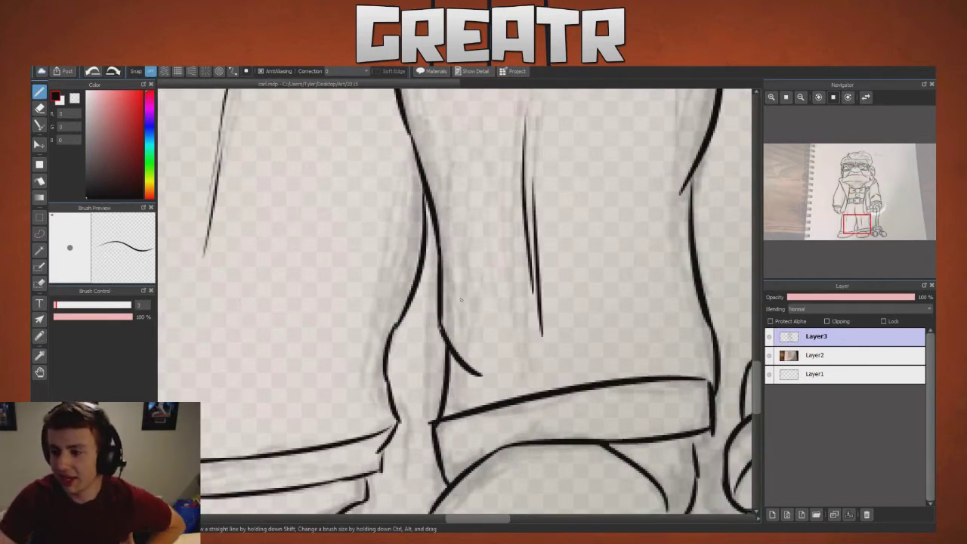
Step: Touch up the inked outline of the cane's curved legs at its foot on Layer3
{"action": "mouse_move", "coordinate": [852, 236]}
{"action": "left_click_drag", "start_coordinate": [852, 236], "coordinate": [870, 226]}
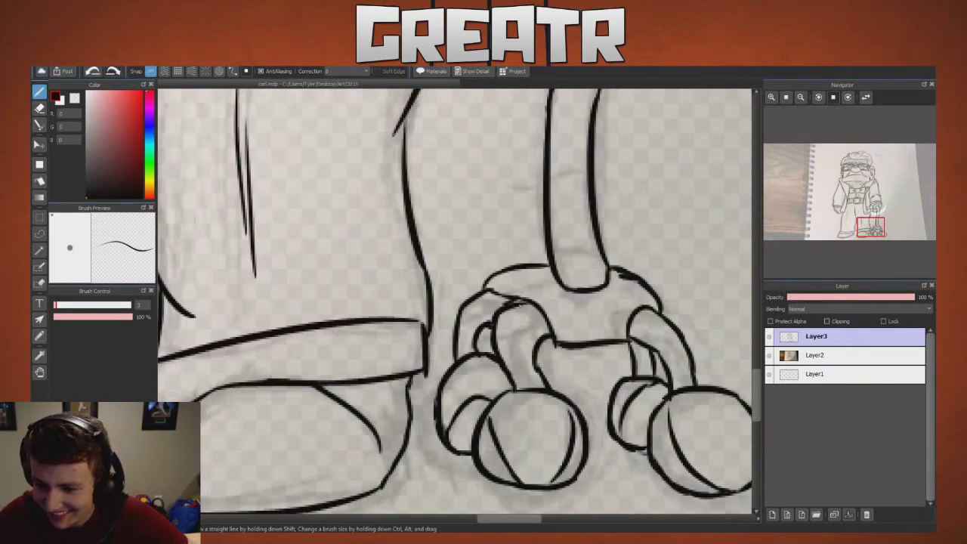
{"action": "left_click_drag", "start_coordinate": [514, 303], "coordinate": [528, 300]}
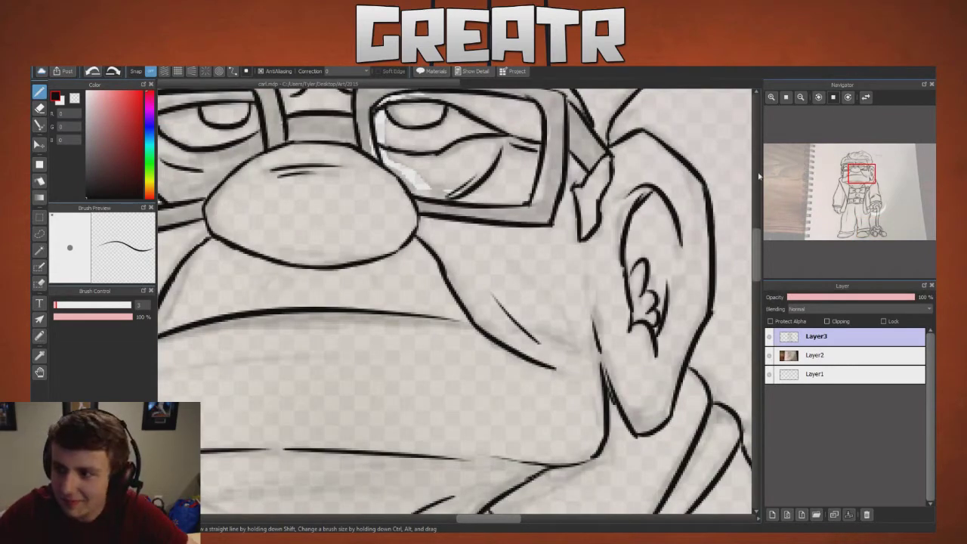
Step: Inspect the inked line art of the glasses, eyes, nose and hair up close and as a whole
{"action": "mouse_move", "coordinate": [831, 181]}
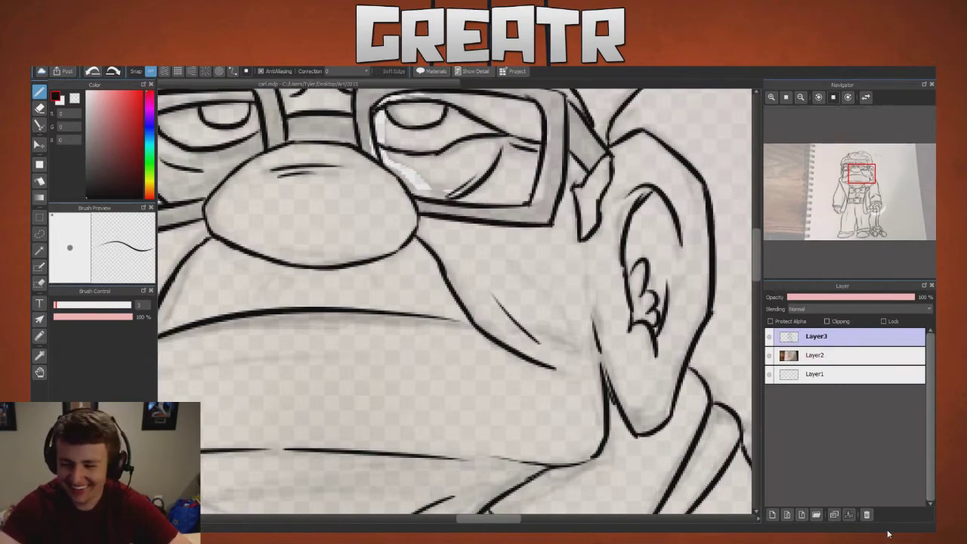
{"action": "scroll", "coordinate": [704, 306], "scroll_direction": "up", "scroll_amount": 3}
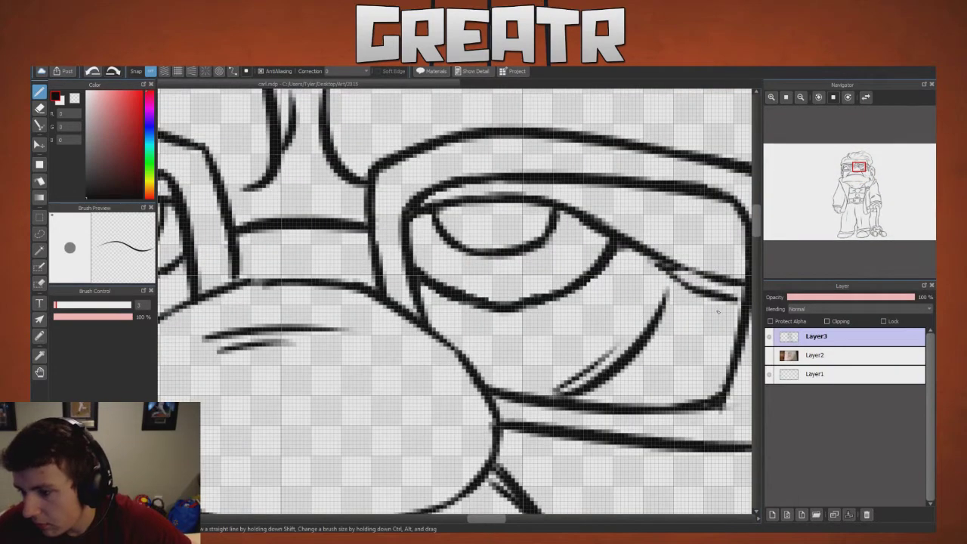
{"action": "scroll", "coordinate": [700, 306], "scroll_direction": "down", "scroll_amount": 3}
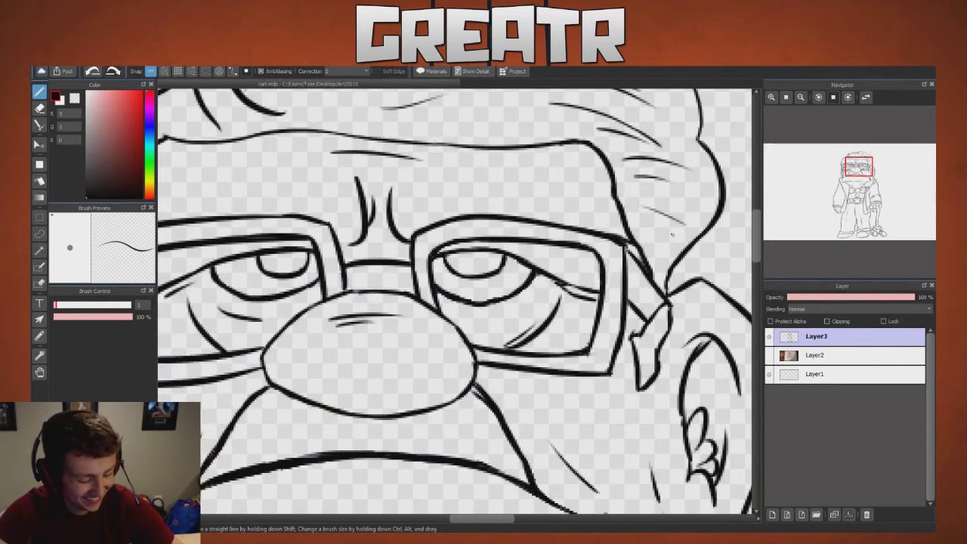
{"action": "scroll", "coordinate": [429, 354], "scroll_direction": "down", "scroll_amount": 2}
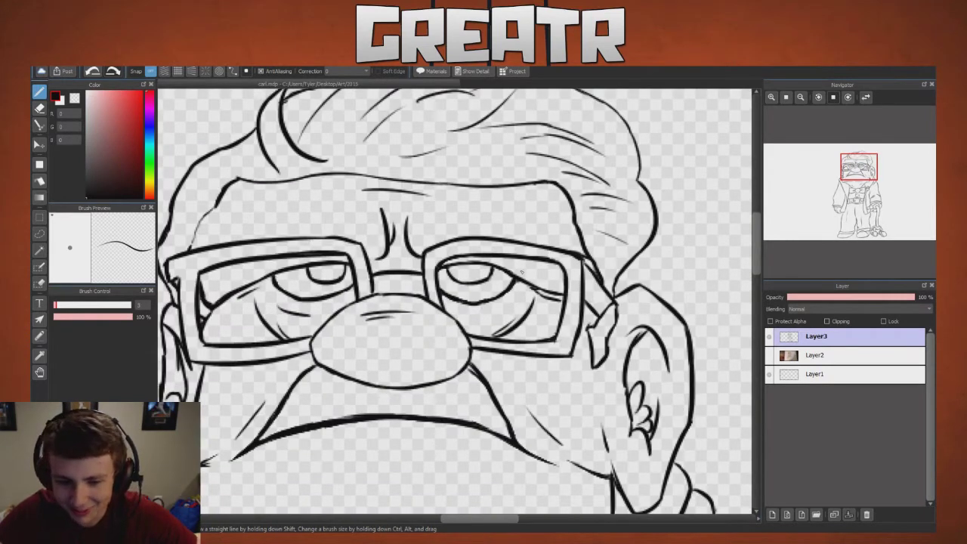
{"action": "scroll", "coordinate": [750, 217], "scroll_direction": "down", "scroll_amount": 10}
{"action": "left_click_drag", "start_coordinate": [574, 287], "coordinate": [536, 325]}
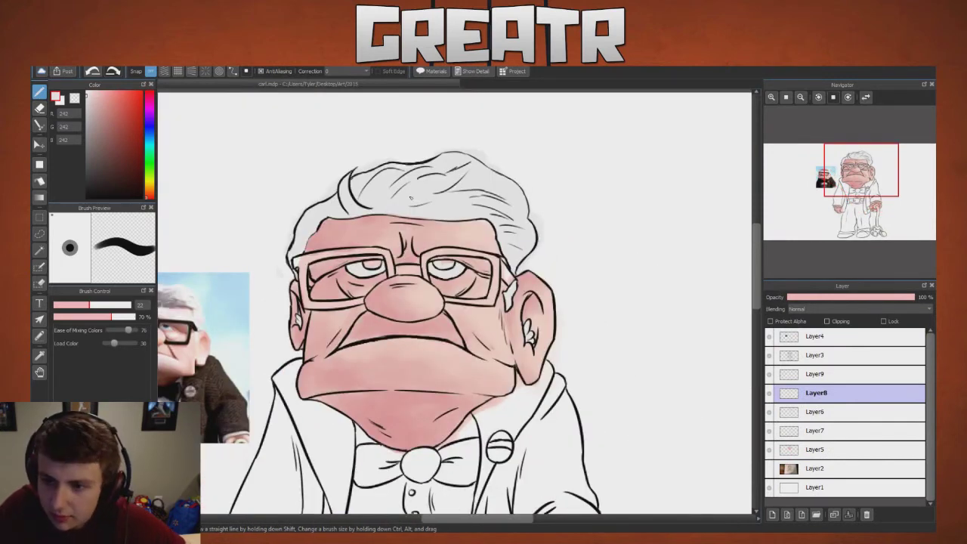
Step: Shade the hair in light grey with the brush and adjust the light grey brush colour
{"action": "left_click_drag", "start_coordinate": [393, 161], "coordinate": [415, 158]}
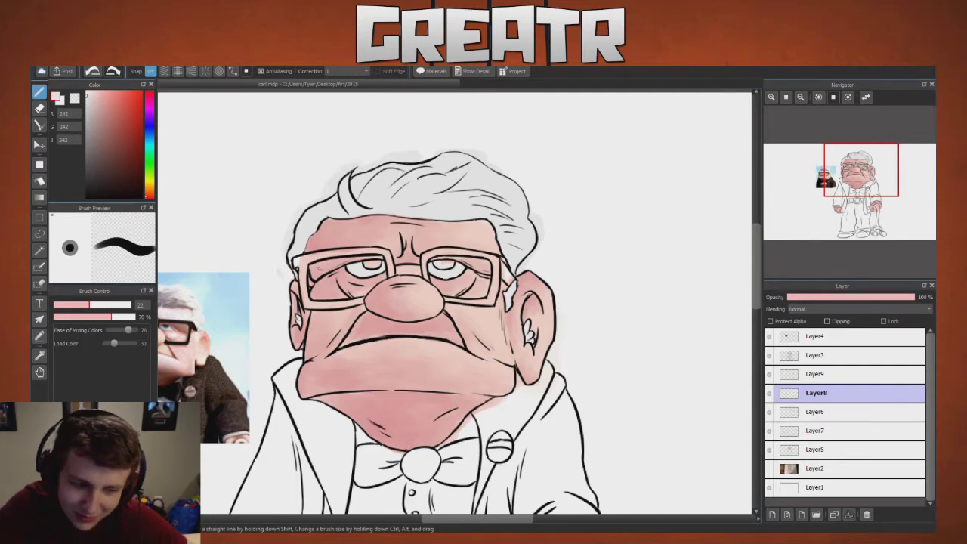
{"action": "left_click_drag", "start_coordinate": [317, 268], "coordinate": [173, 323]}
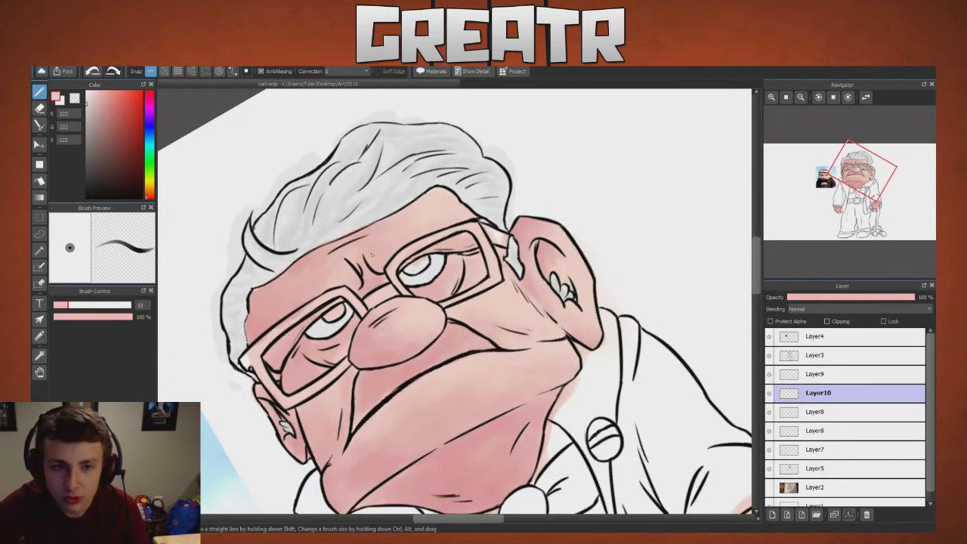
{"action": "left_click", "coordinate": [85, 94]}
{"action": "left_click_drag", "start_coordinate": [85, 95], "coordinate": [86, 103]}
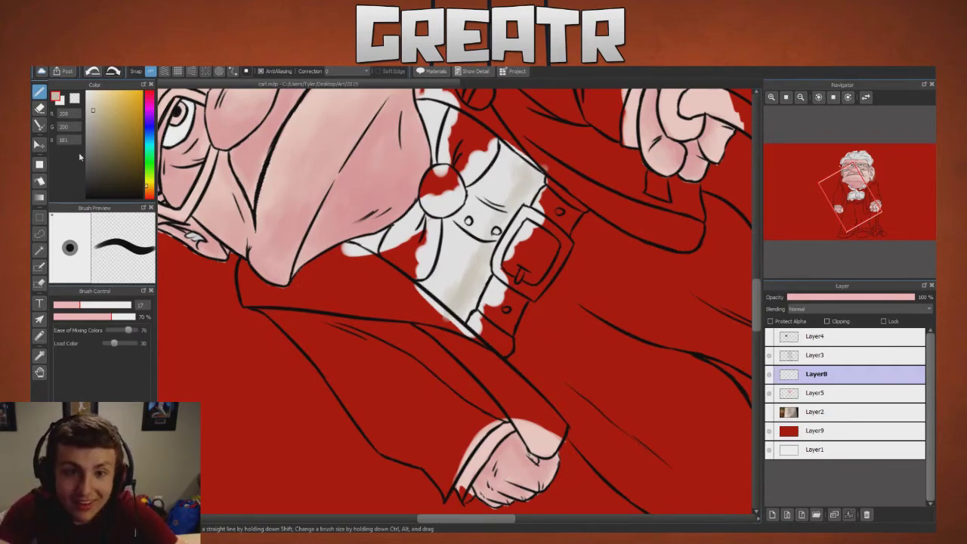
Step: Pick a light beige for colouring the cuffs on Layer8 and sample the shirt's darker beige as the brush colour
{"action": "left_click", "coordinate": [89, 101]}
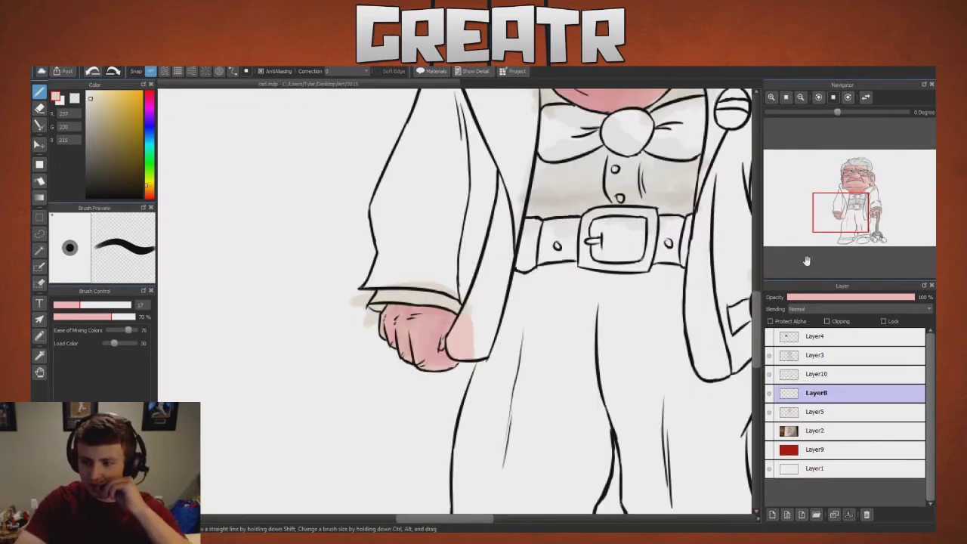
{"action": "mouse_move", "coordinate": [844, 214]}
{"action": "left_mouse_down"}
{"action": "mouse_move", "coordinate": [857, 214]}
{"action": "mouse_move", "coordinate": [851, 237]}
{"action": "mouse_move", "coordinate": [857, 211]}
{"action": "left_mouse_up"}
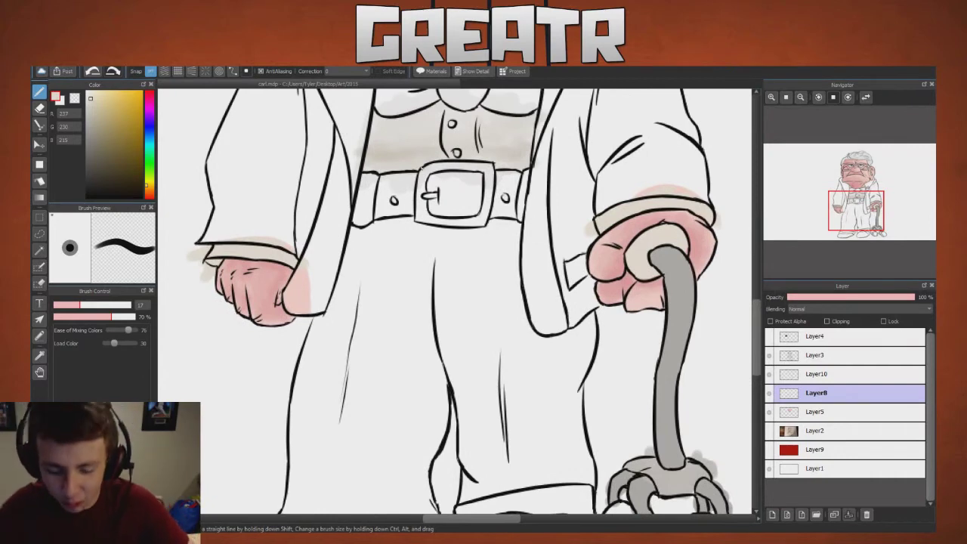
{"action": "key", "text": "i"}
{"action": "left_click", "coordinate": [404, 141]}
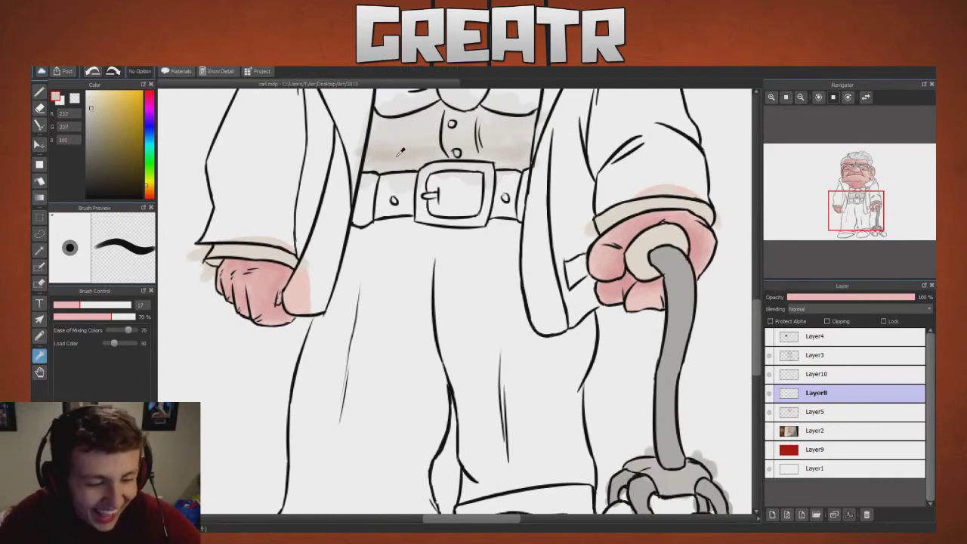
{"action": "key", "text": "b"}
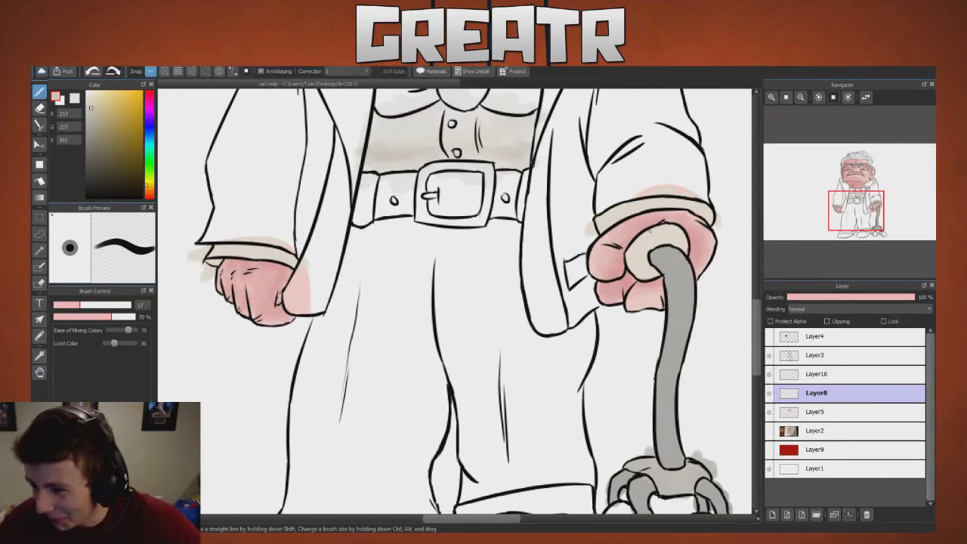
Step: Set the brush to a near-black colour and fill the bow tie's knot and the half nearest the badge on Layer10
{"action": "left_click", "coordinate": [85, 172]}
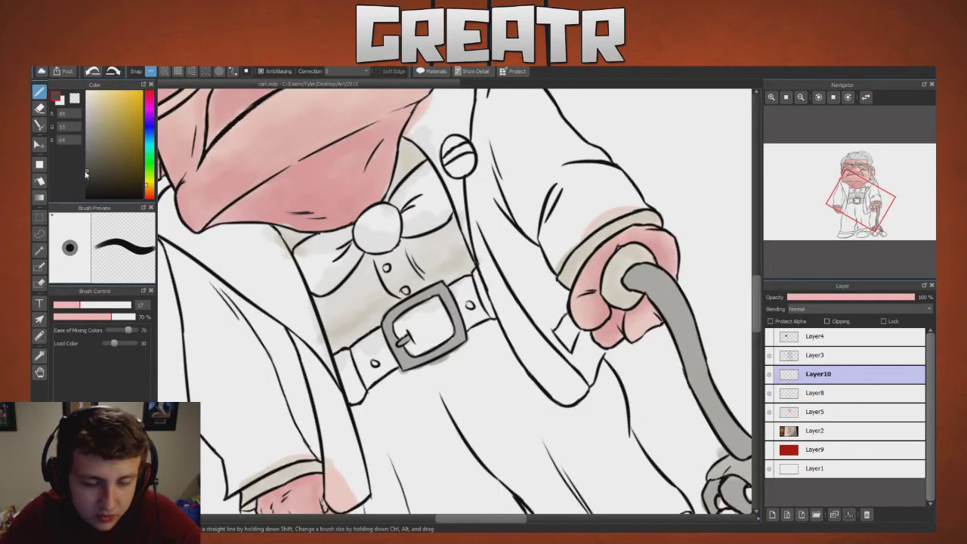
{"action": "left_click", "coordinate": [89, 181]}
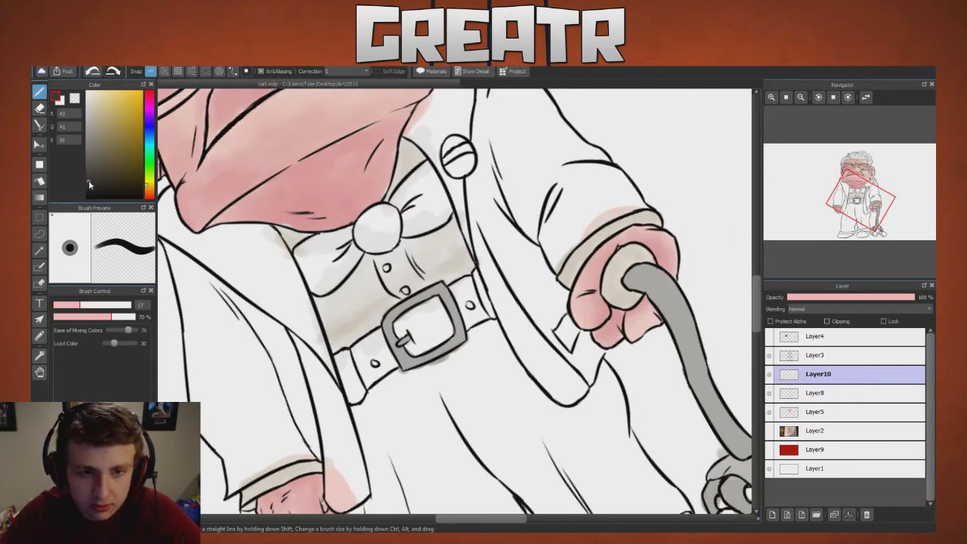
{"action": "mouse_move", "coordinate": [371, 222]}
{"action": "left_mouse_down"}
{"action": "mouse_move", "coordinate": [362, 231]}
{"action": "mouse_move", "coordinate": [382, 246]}
{"action": "mouse_move", "coordinate": [397, 207]}
{"action": "mouse_move", "coordinate": [431, 172]}
{"action": "mouse_move", "coordinate": [450, 210]}
{"action": "mouse_move", "coordinate": [417, 228]}
{"action": "left_mouse_up"}
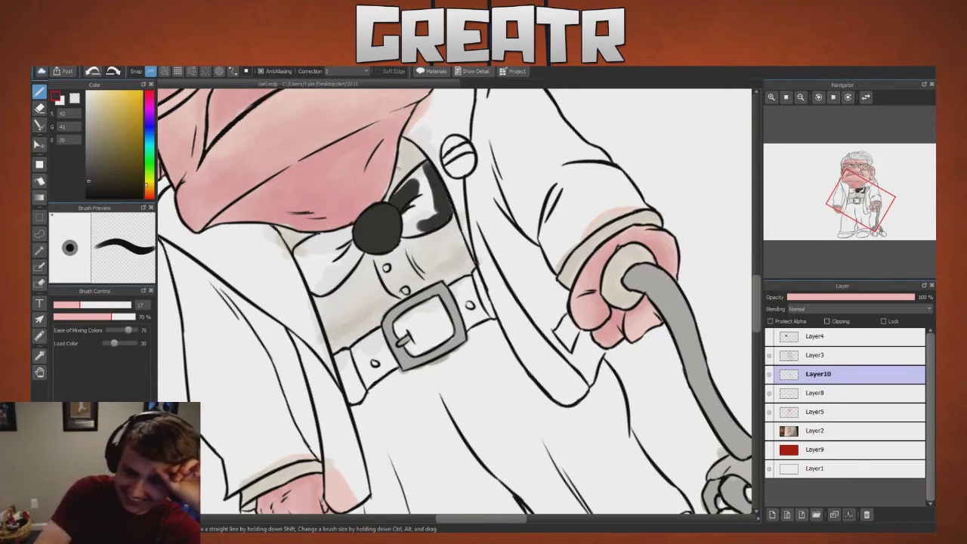
{"action": "mouse_move", "coordinate": [420, 174]}
{"action": "left_mouse_down"}
{"action": "mouse_move", "coordinate": [390, 197]}
{"action": "mouse_move", "coordinate": [418, 191]}
{"action": "mouse_move", "coordinate": [414, 172]}
{"action": "mouse_move", "coordinate": [426, 165]}
{"action": "mouse_move", "coordinate": [424, 203]}
{"action": "mouse_move", "coordinate": [438, 210]}
{"action": "mouse_move", "coordinate": [417, 221]}
{"action": "mouse_move", "coordinate": [408, 210]}
{"action": "mouse_move", "coordinate": [409, 227]}
{"action": "left_mouse_up"}
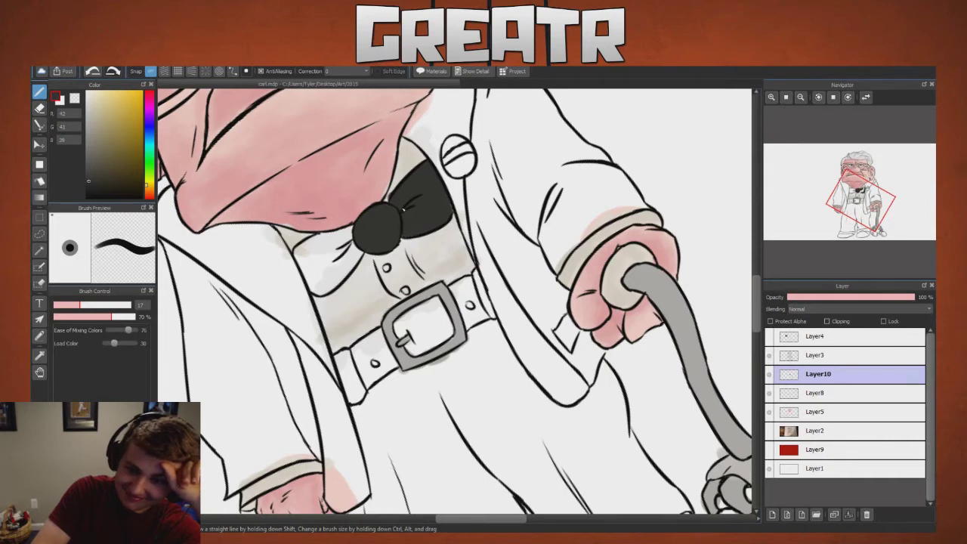
Step: Fill the bow tie's remaining half near-black with the size 17 brush and darken its folds on Layer10
{"action": "key", "text": "e"}
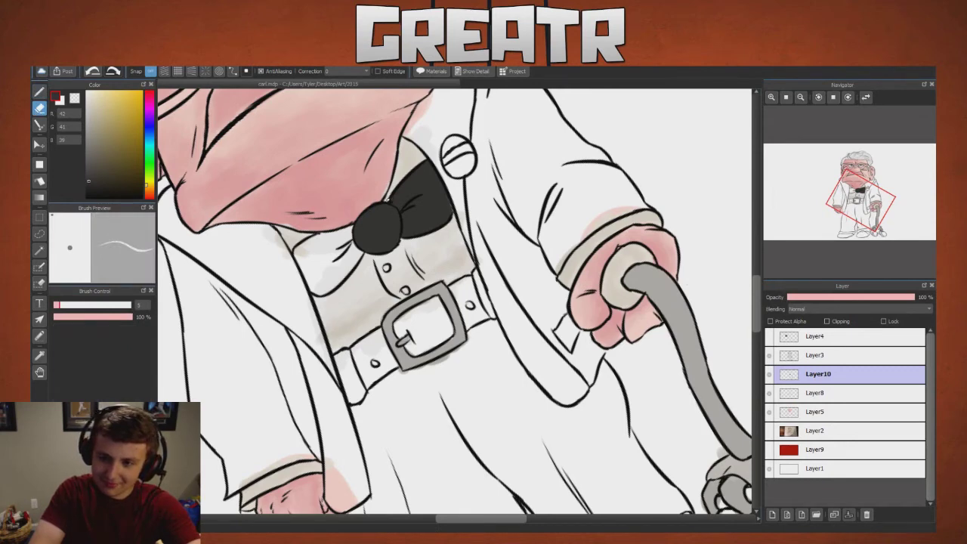
{"action": "key", "text": "b"}
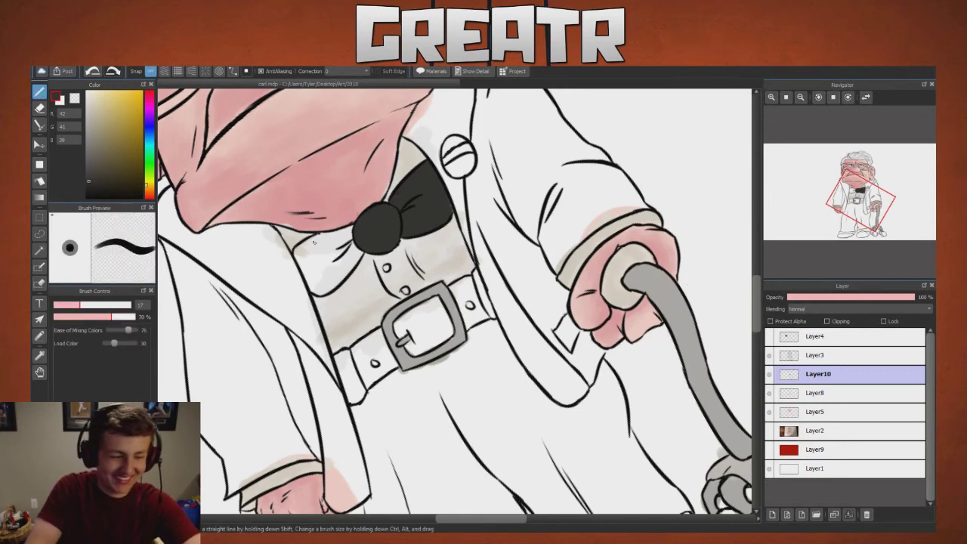
{"action": "left_click_drag", "start_coordinate": [337, 251], "coordinate": [342, 242]}
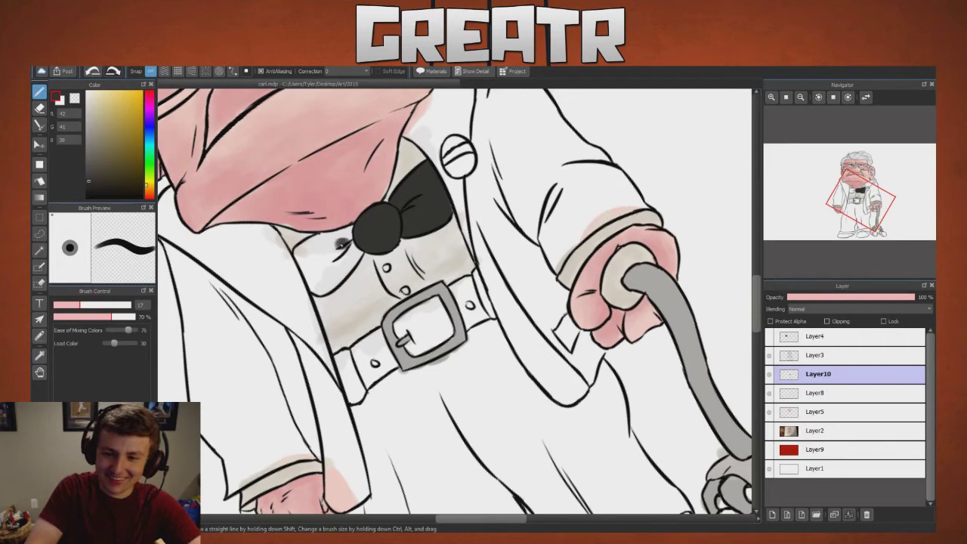
{"action": "key", "text": "ctrl+alt+Right"}
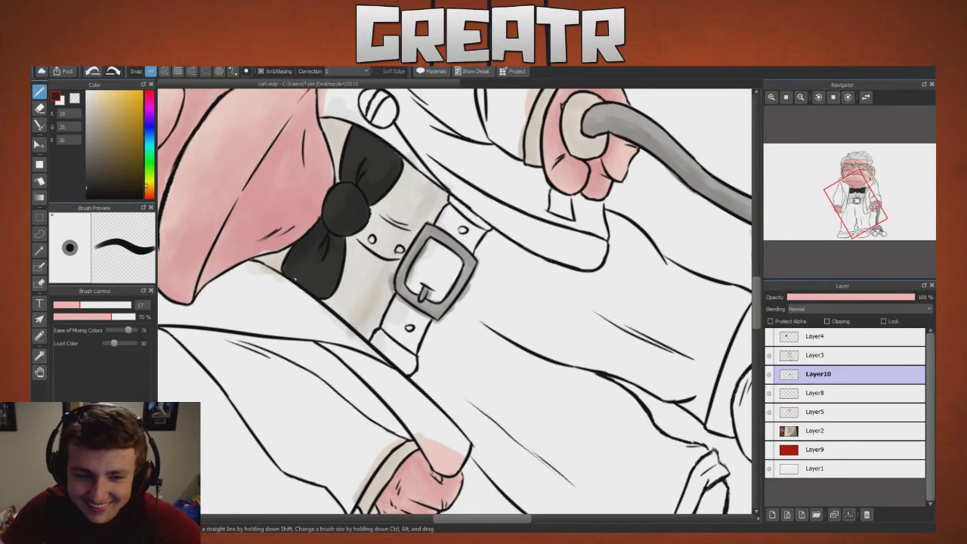
{"action": "left_click_drag", "start_coordinate": [285, 257], "coordinate": [280, 269]}
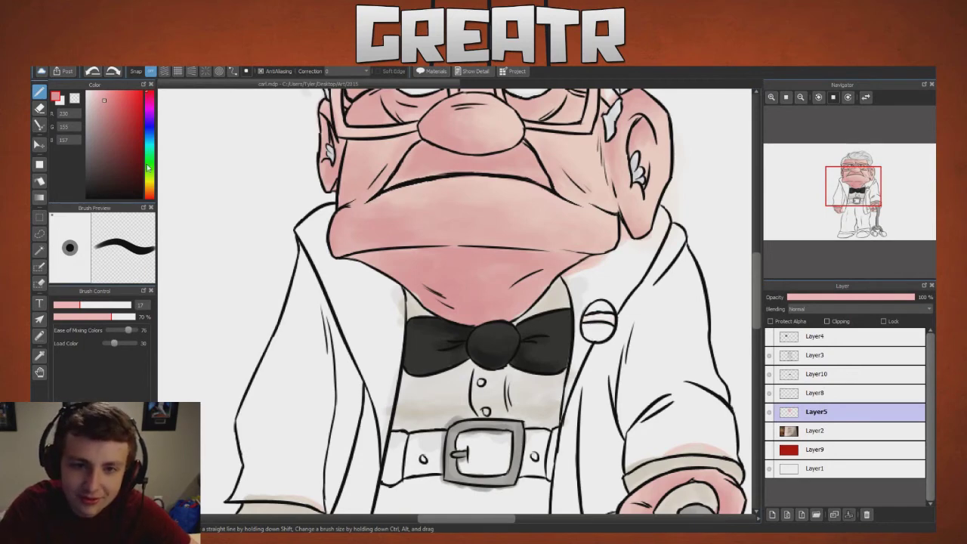
Step: Shift the brush colour to pink and paint the central stripe of the jacket's round badge on Layer5
{"action": "left_click", "coordinate": [148, 98]}
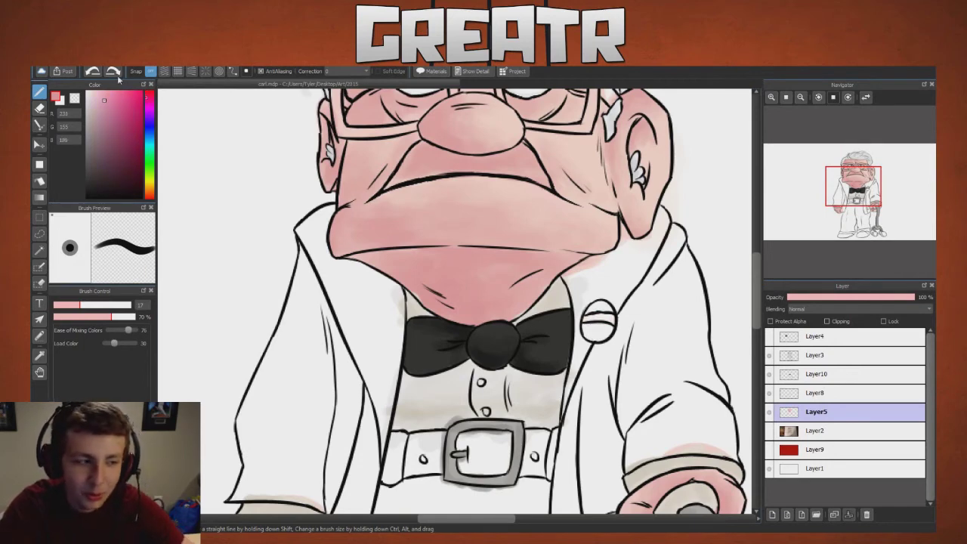
{"action": "left_click_drag", "start_coordinate": [584, 316], "coordinate": [608, 318]}
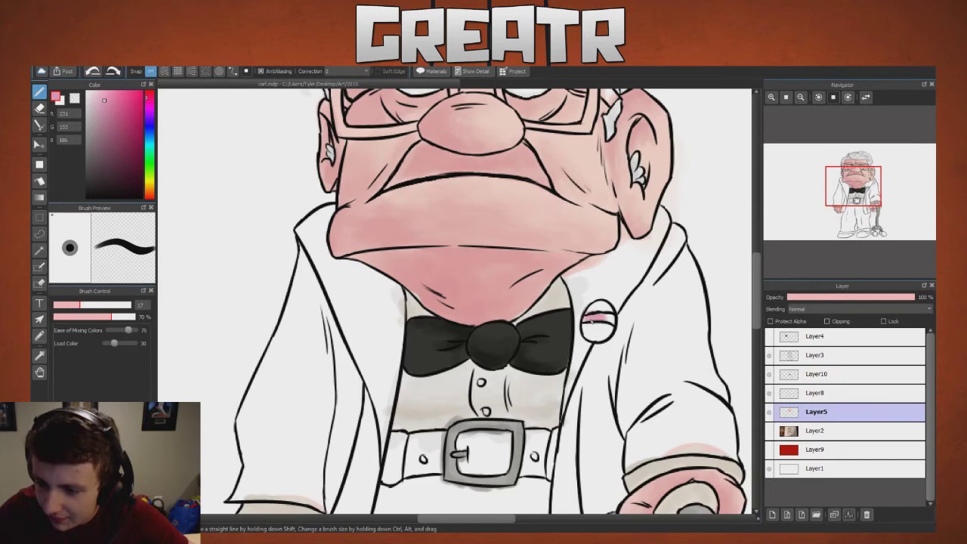
{"action": "left_click_drag", "start_coordinate": [611, 320], "coordinate": [586, 321]}
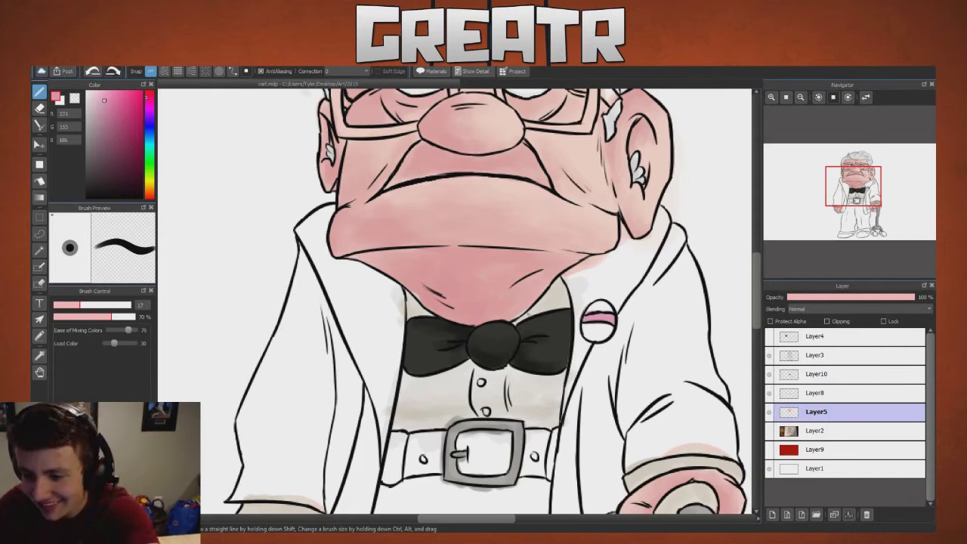
Step: Look over the figure's belt, hands and face with the eraser ready on Layer8, toggling the visibility of Layer3
{"action": "left_click", "coordinate": [785, 397]}
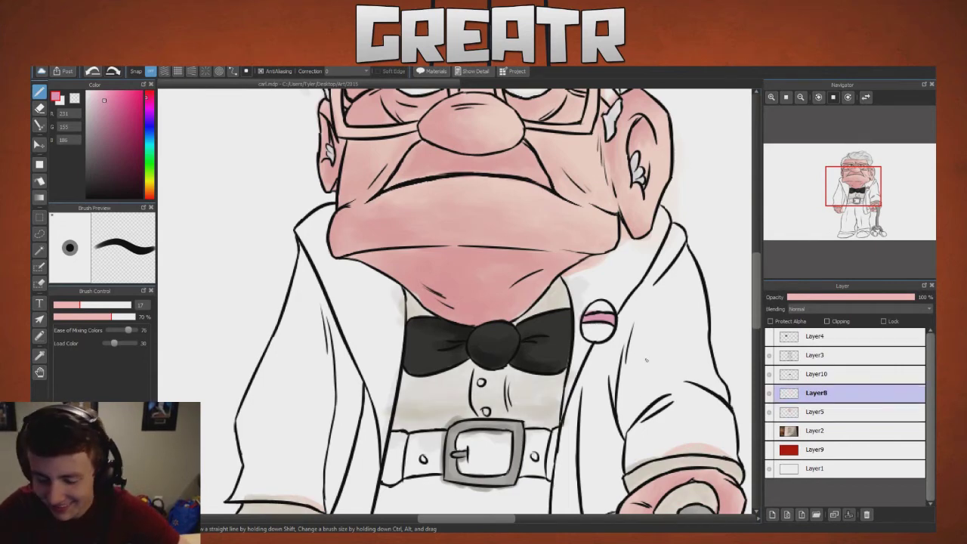
{"action": "key", "text": "e"}
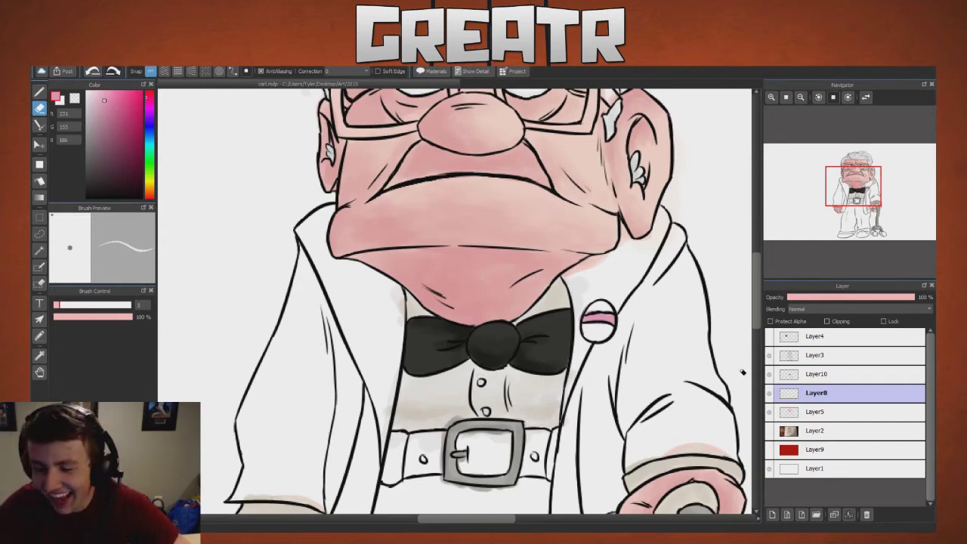
{"action": "mouse_move", "coordinate": [816, 263]}
{"action": "left_click_drag", "start_coordinate": [853, 193], "coordinate": [862, 213]}
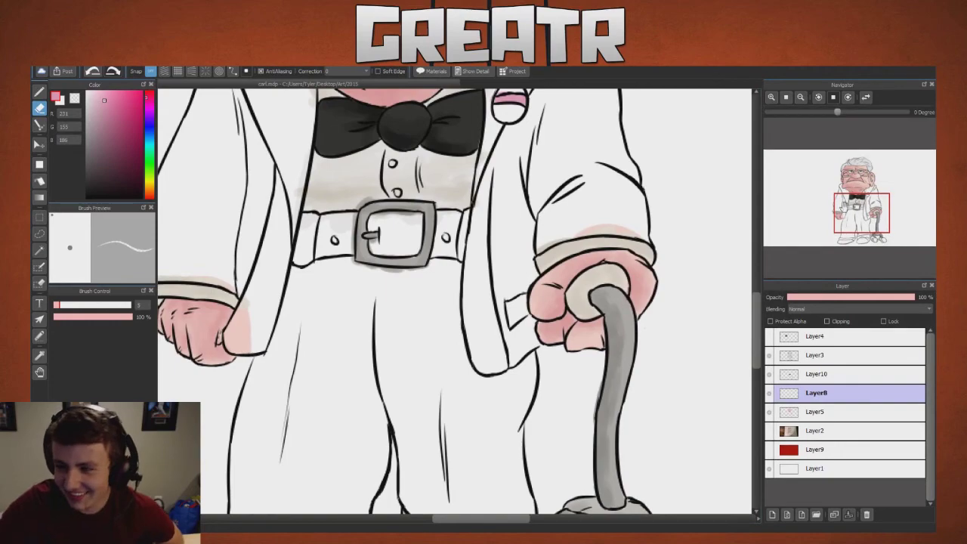
{"action": "left_click", "coordinate": [849, 216]}
{"action": "left_click_drag", "start_coordinate": [849, 213], "coordinate": [851, 183]}
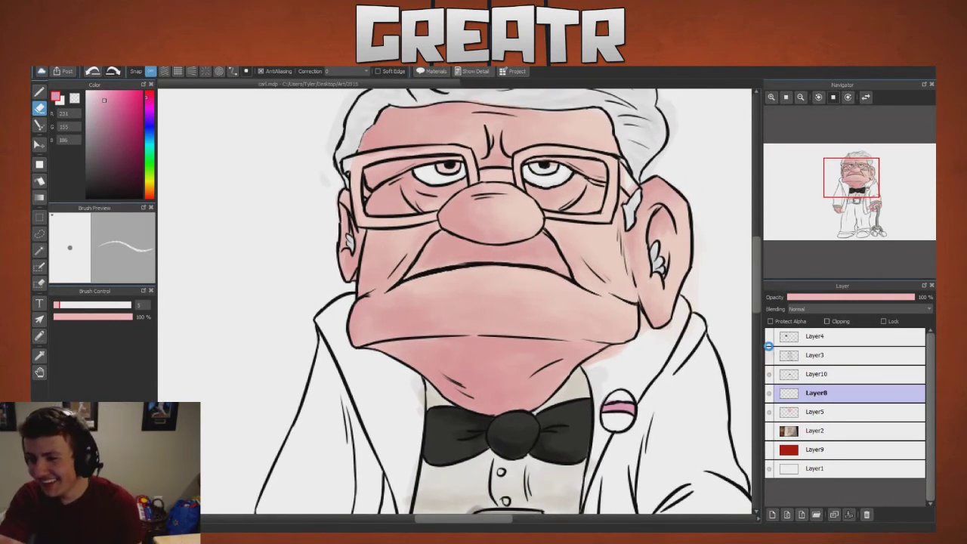
{"action": "left_click", "coordinate": [769, 350]}
{"action": "left_click", "coordinate": [769, 356]}
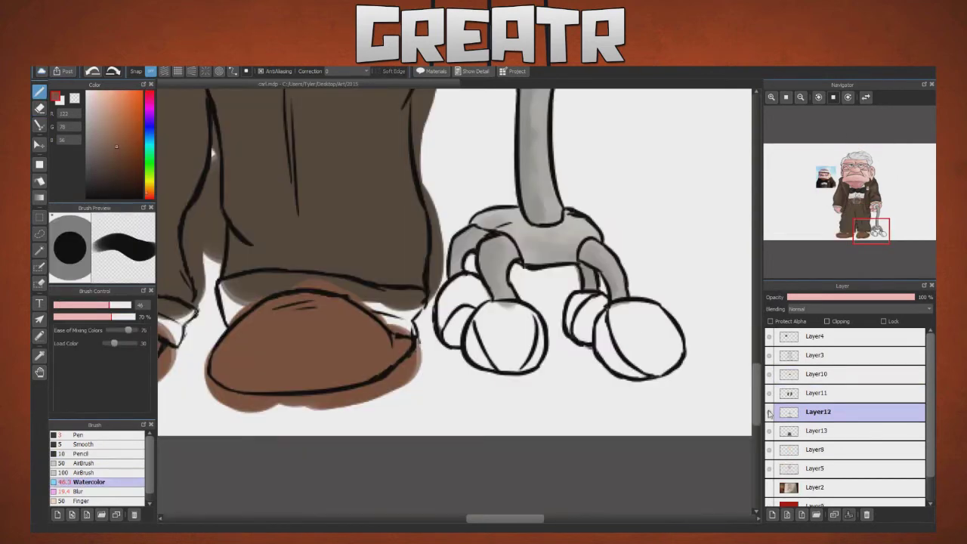
Step: Add a new layer directly above Layer12
{"action": "left_click", "coordinate": [772, 514]}
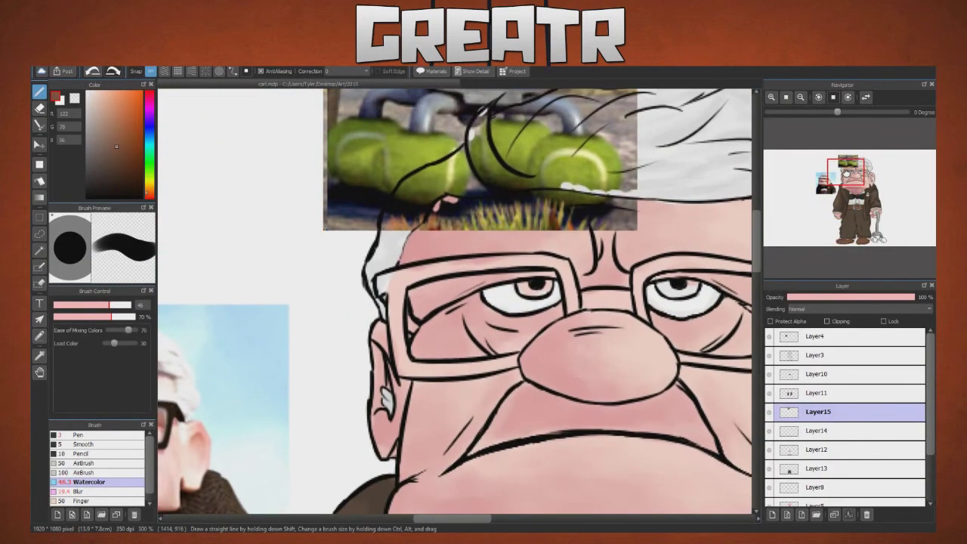
Step: Paint the cane's tennis balls green on Layer10 and erase the colour spilling outside their outlines
{"action": "left_click_drag", "start_coordinate": [620, 462], "coordinate": [606, 457]}
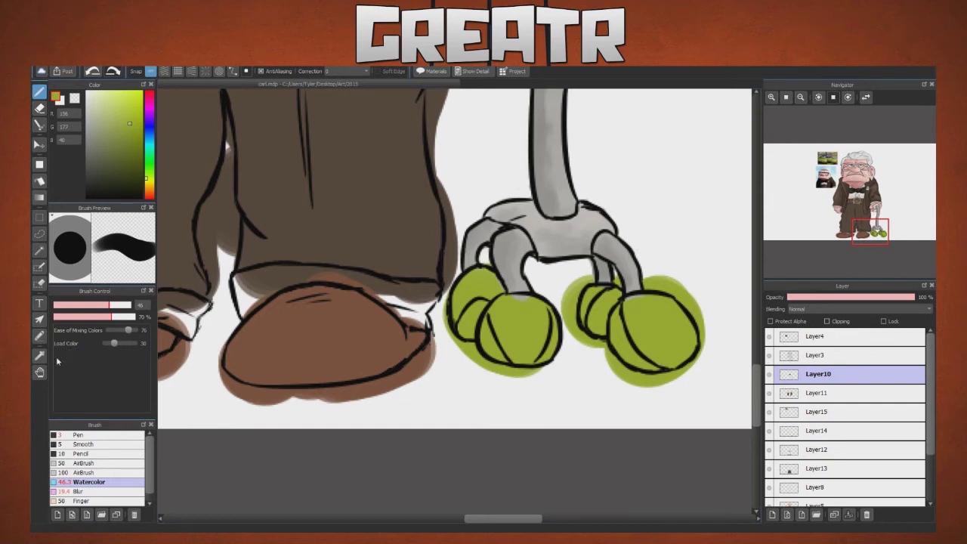
{"action": "key", "text": "e"}
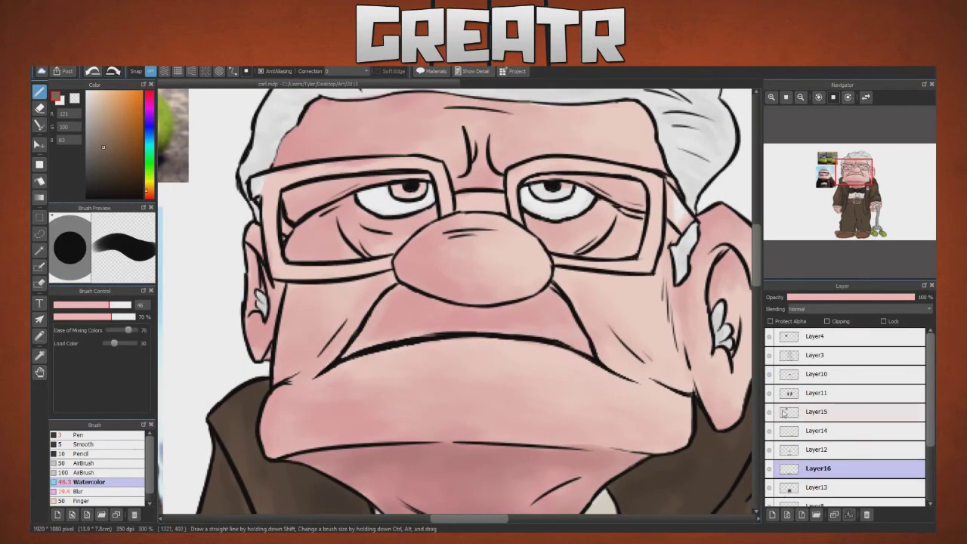
Step: Add a new layer directly above Layer10 and reduce the Watercolor brush to size 12.8
{"action": "left_click", "coordinate": [793, 399]}
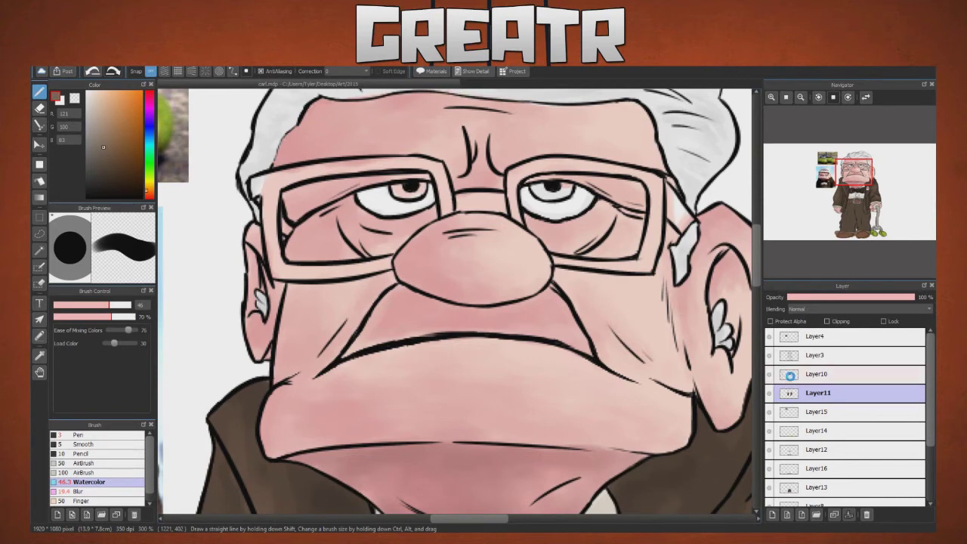
{"action": "left_click", "coordinate": [783, 374]}
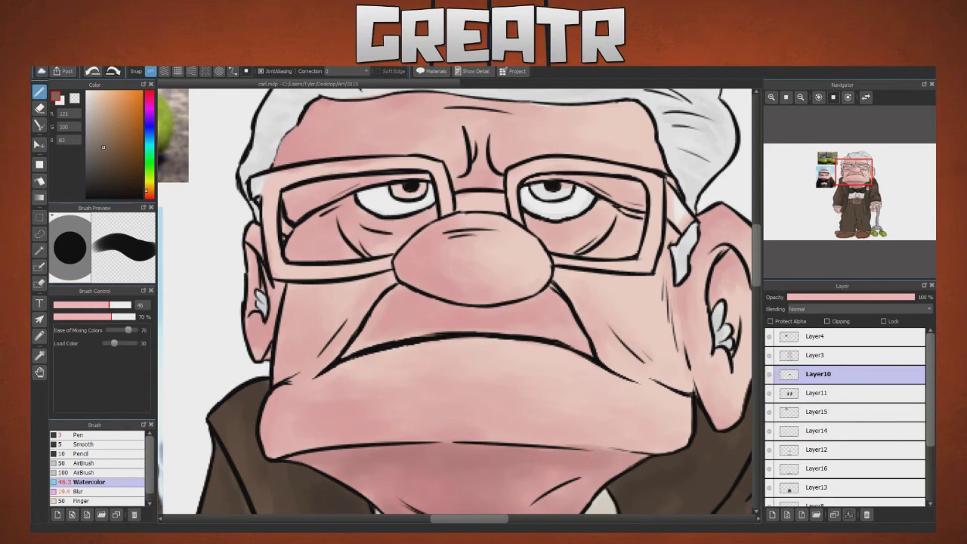
{"action": "left_click", "coordinate": [771, 514]}
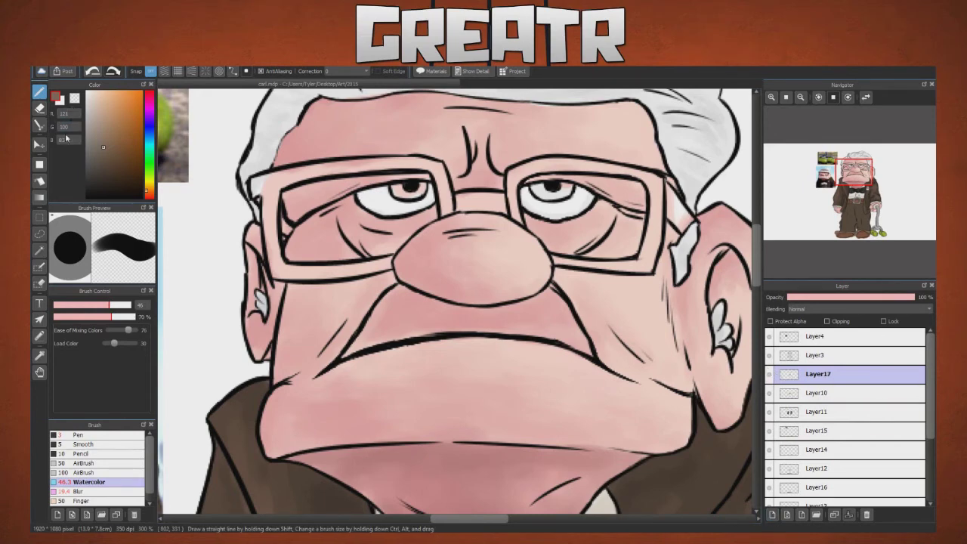
{"action": "left_click_drag", "start_coordinate": [90, 306], "coordinate": [71, 307]}
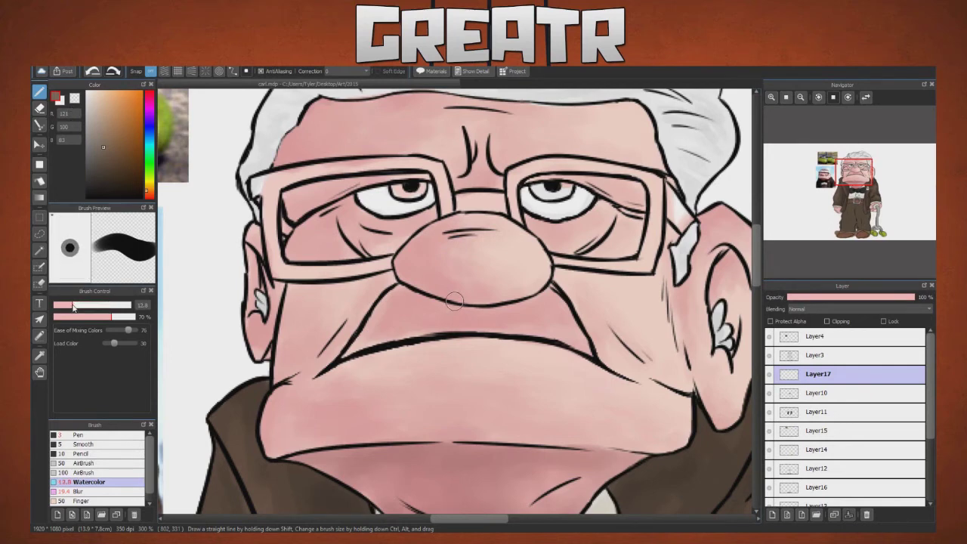
{"action": "mouse_move", "coordinate": [373, 202]}
{"action": "left_mouse_down"}
{"action": "mouse_move", "coordinate": [400, 210]}
{"action": "mouse_move", "coordinate": [392, 215]}
{"action": "left_mouse_up"}
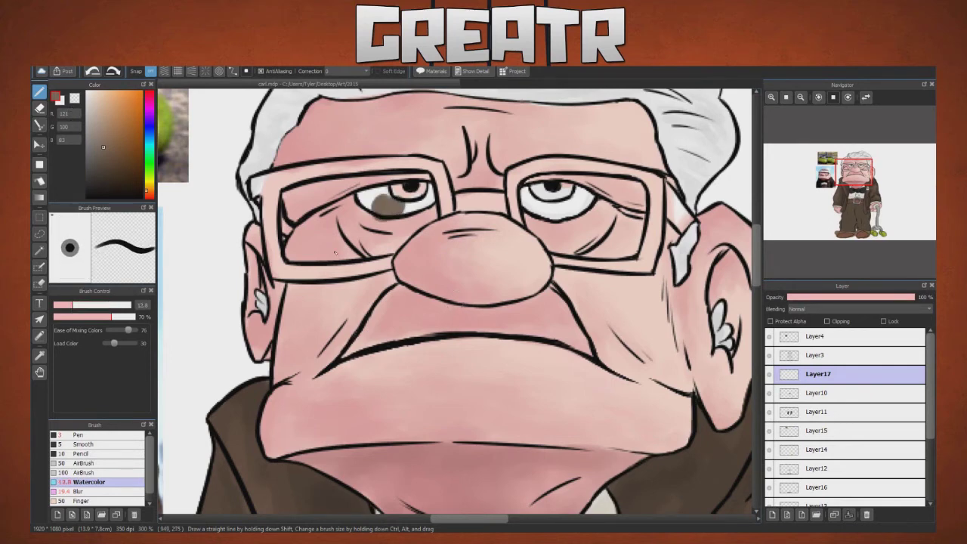
{"action": "left_click", "coordinate": [93, 71]}
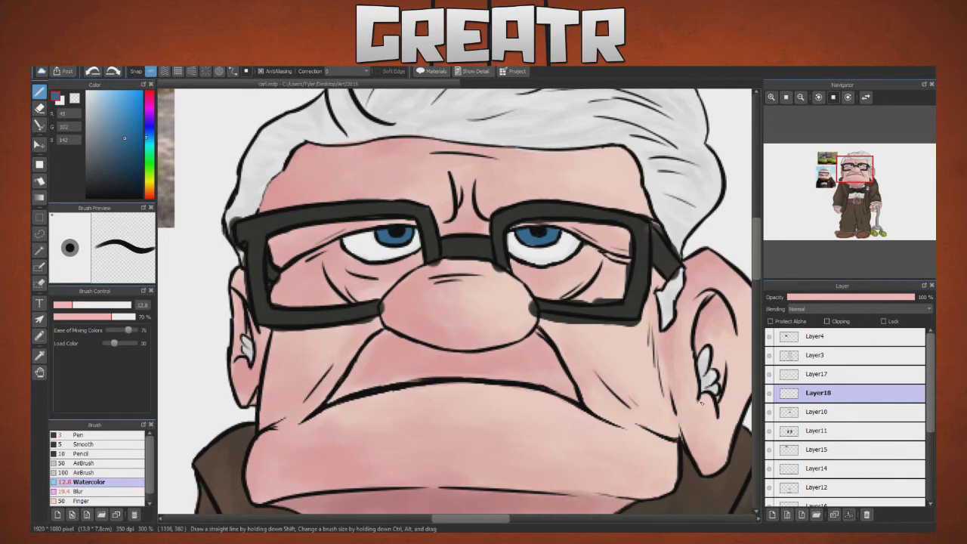
Step: Examine the figure from the face down to the trousers and cane, toggling the visibility of Layer17 and Layer3
{"action": "left_click", "coordinate": [769, 374]}
{"action": "left_click", "coordinate": [770, 374]}
{"action": "left_click", "coordinate": [769, 356]}
{"action": "left_click", "coordinate": [769, 356]}
{"action": "left_click_drag", "start_coordinate": [857, 173], "coordinate": [857, 187]}
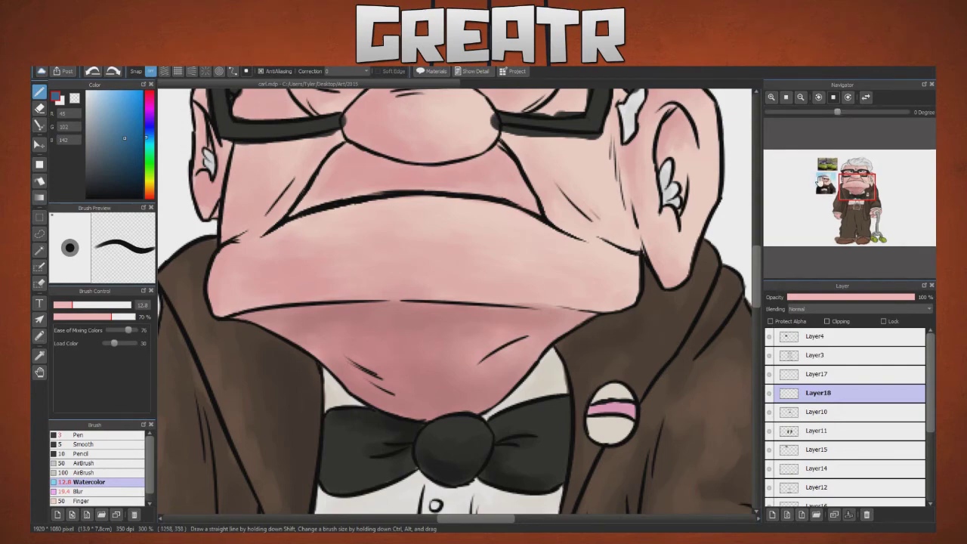
{"action": "left_click_drag", "start_coordinate": [859, 187], "coordinate": [856, 171]}
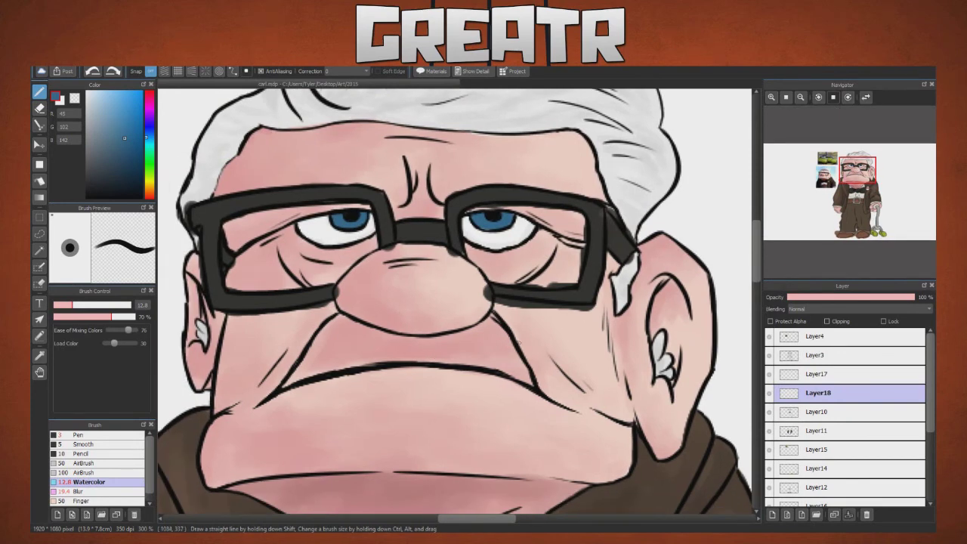
{"action": "left_click_drag", "start_coordinate": [861, 180], "coordinate": [857, 219]}
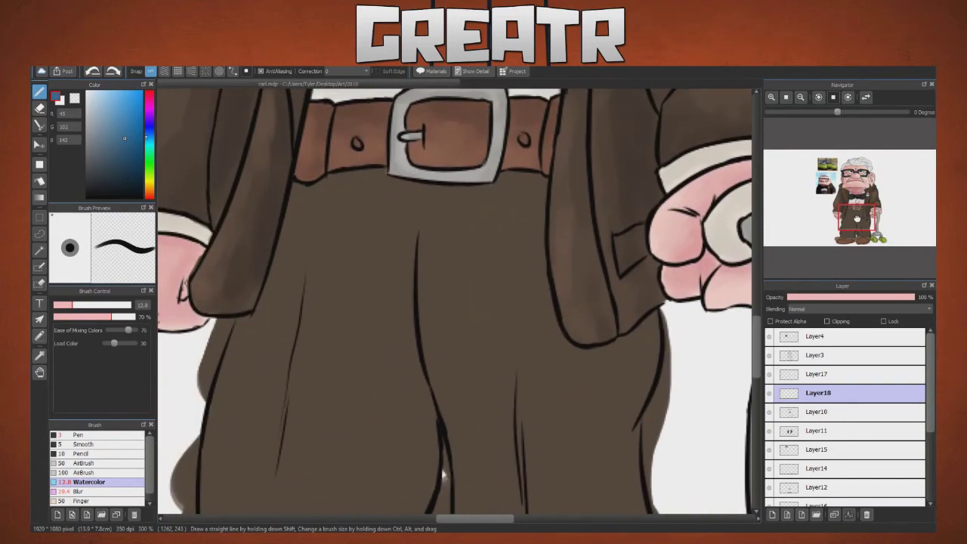
{"action": "scroll", "coordinate": [857, 219], "scroll_direction": "down", "scroll_amount": 4}
{"action": "left_click_drag", "start_coordinate": [857, 219], "coordinate": [852, 219]}
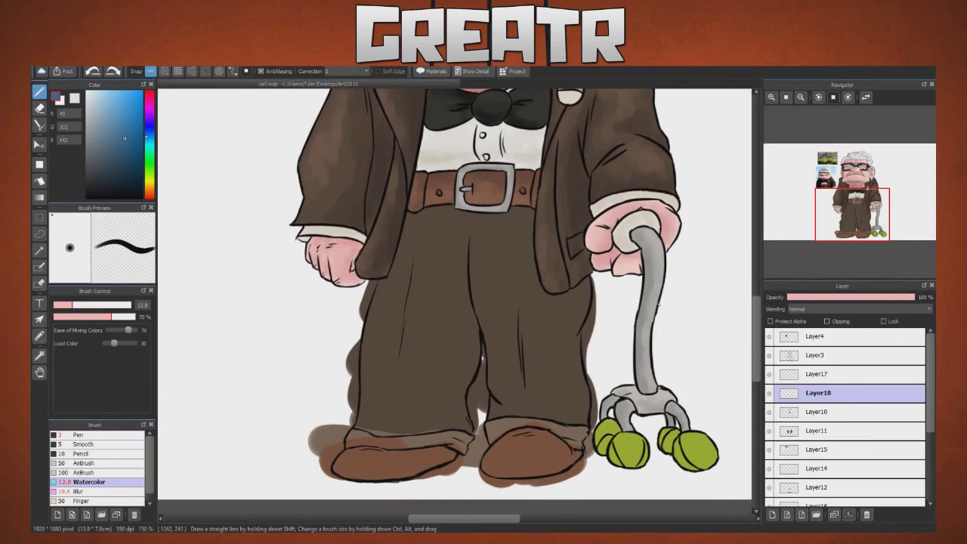
Step: Sample the brown of the trousers and lighten it as the brush colour
{"action": "key", "text": "i"}
{"action": "left_click", "coordinate": [429, 323]}
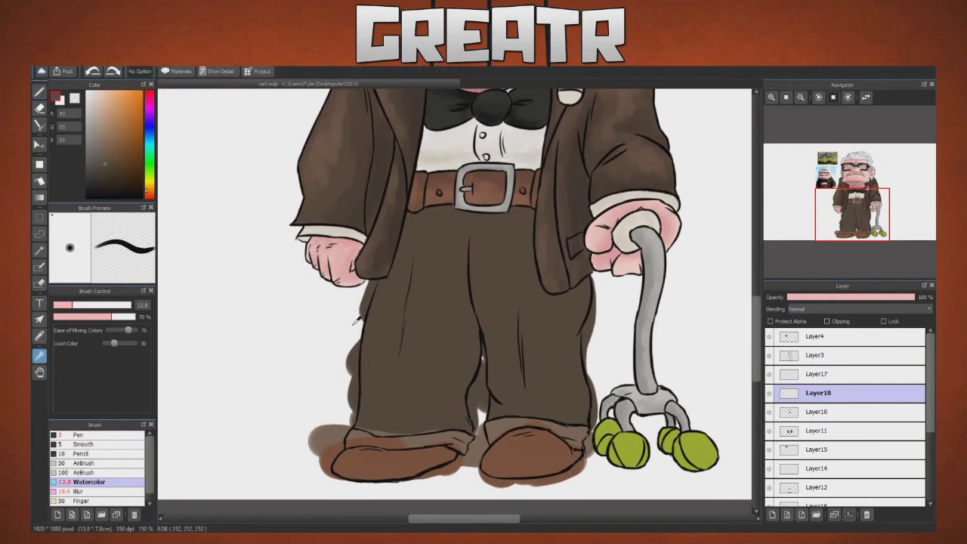
{"action": "left_click", "coordinate": [106, 154]}
{"action": "key", "text": "p"}
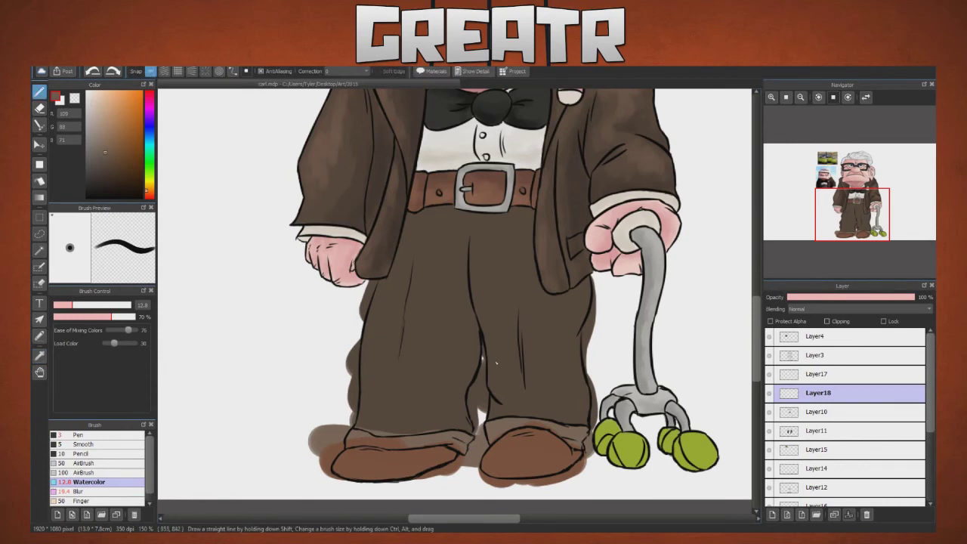
Step: Toggle the visibility of Layer11, Layer15, Layer16 and Layer14 to identify which parts of the figure each one holds
{"action": "left_click", "coordinate": [769, 430]}
{"action": "left_click", "coordinate": [769, 431]}
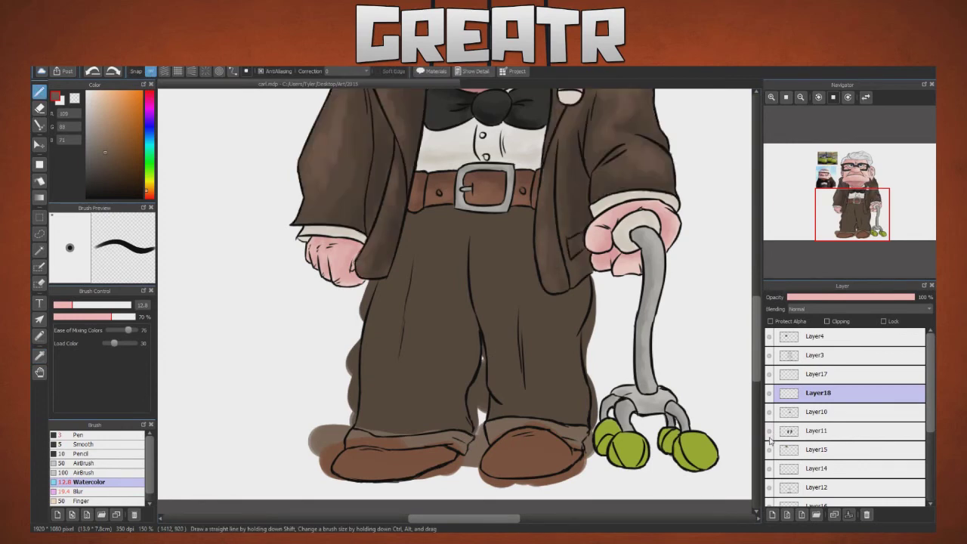
{"action": "left_click", "coordinate": [769, 449]}
{"action": "left_click", "coordinate": [769, 449]}
{"action": "left_click", "coordinate": [770, 503]}
{"action": "left_click", "coordinate": [770, 503]}
{"action": "scroll", "coordinate": [774, 484], "scroll_direction": "down", "scroll_amount": 2}
{"action": "left_click", "coordinate": [769, 447]}
{"action": "left_click", "coordinate": [769, 447]}
Step: Draw pale yellow-green seam lines on the cane's tennis balls with the size 5 Pen on Layer14
{"action": "left_click", "coordinate": [778, 446]}
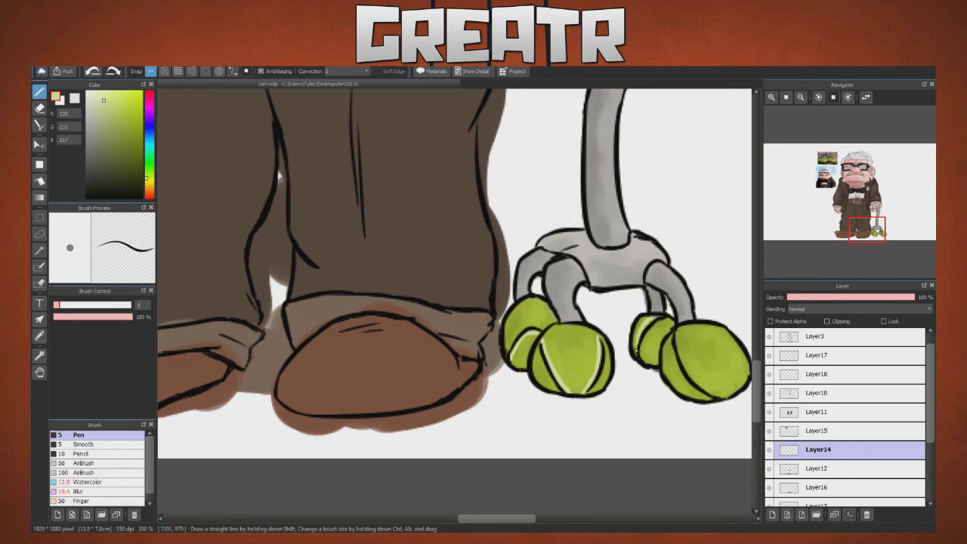
{"action": "mouse_move", "coordinate": [668, 334]}
{"action": "left_mouse_down"}
{"action": "mouse_move", "coordinate": [685, 380]}
{"action": "mouse_move", "coordinate": [701, 394]}
{"action": "left_mouse_up"}
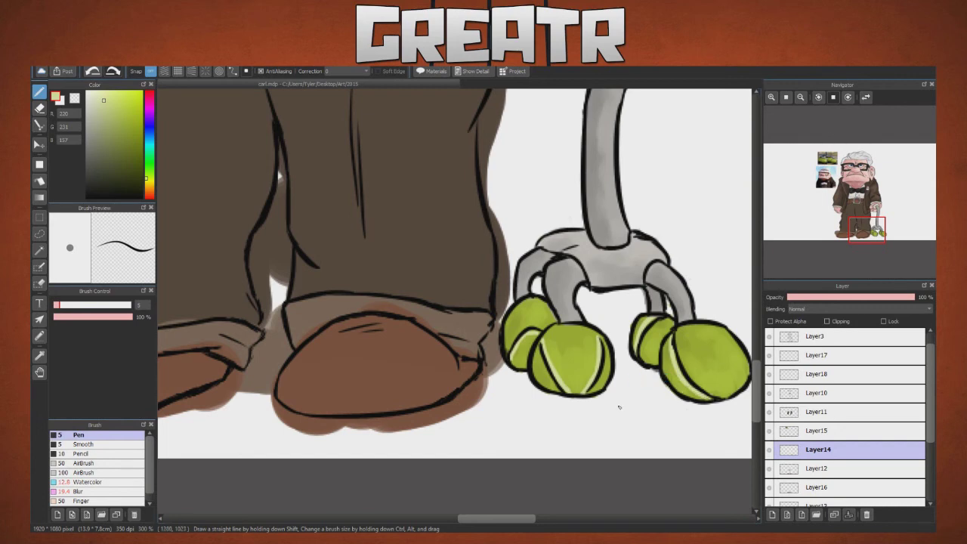
{"action": "mouse_move", "coordinate": [870, 260]}
{"action": "left_click", "coordinate": [870, 237]}
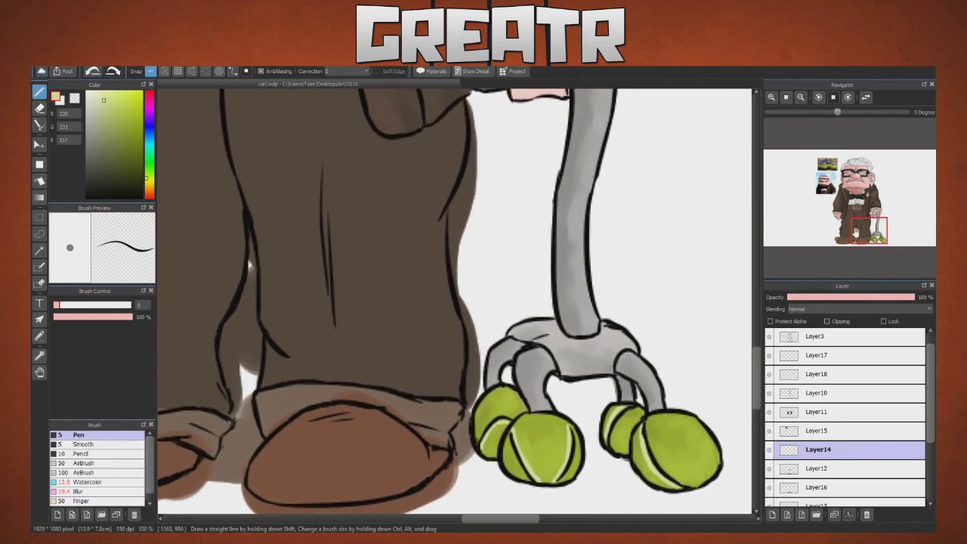